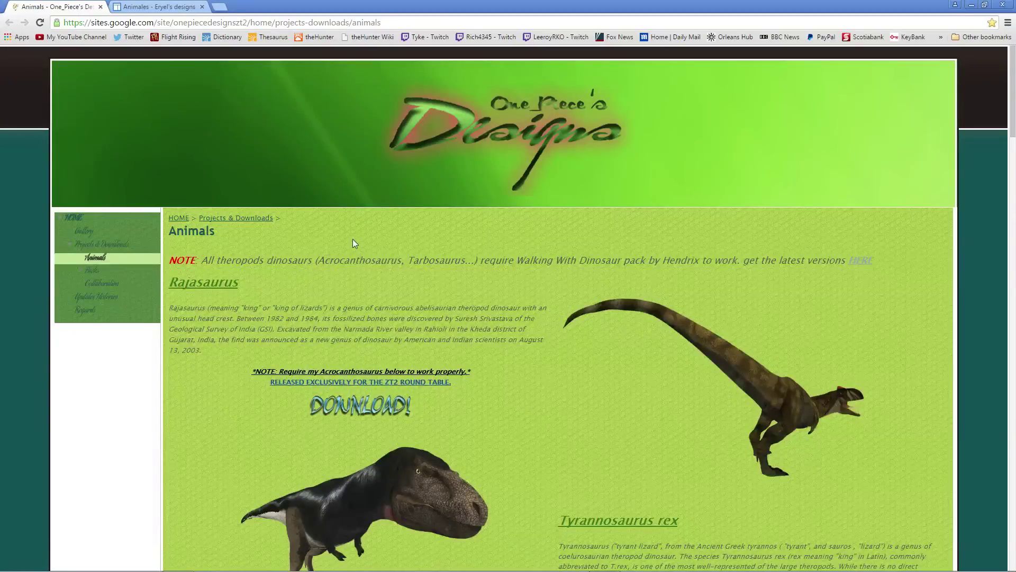
scroll(353, 243, "down", 2)
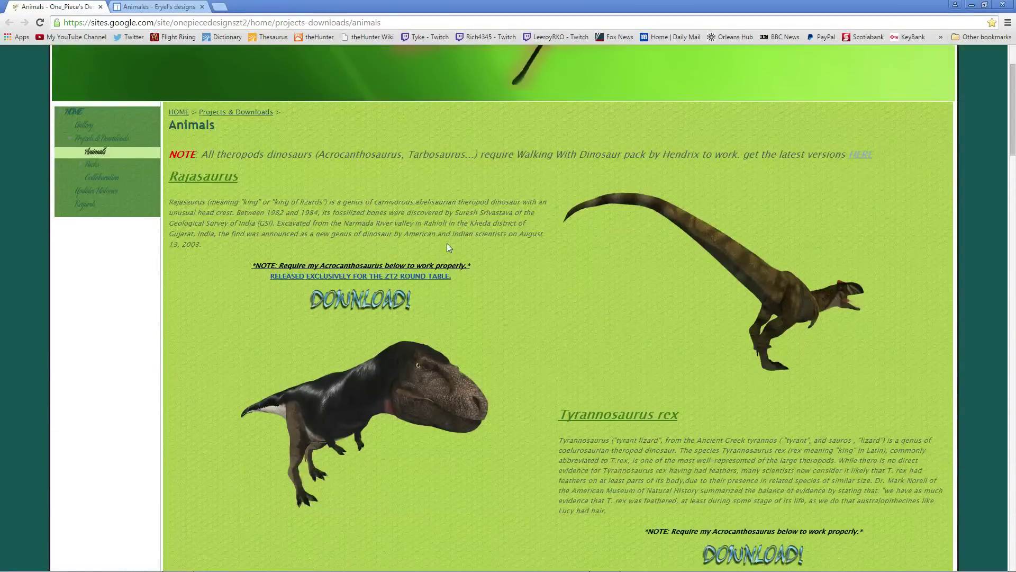
scroll(447, 243, "down", 2)
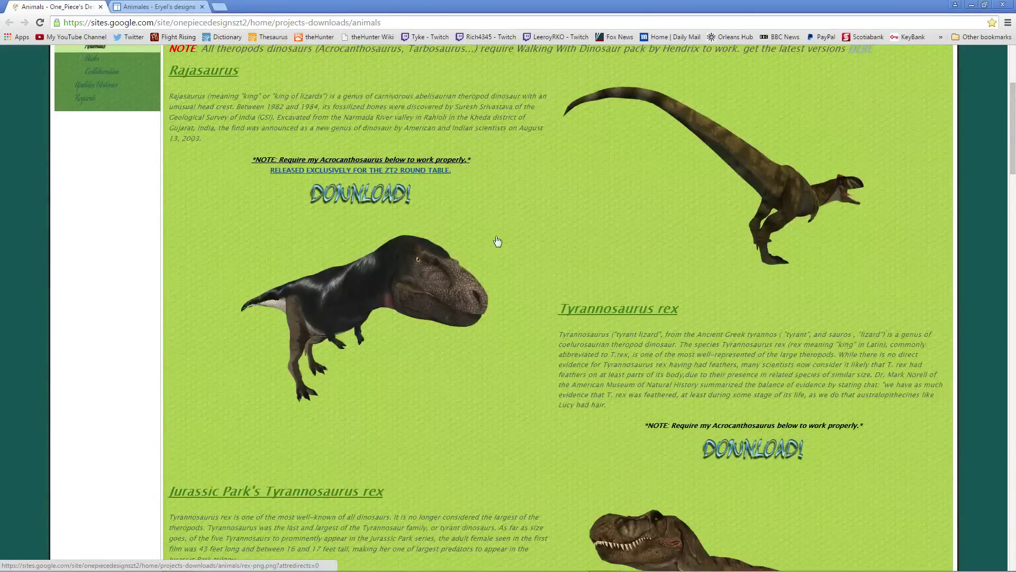
scroll(497, 242, "down", 2)
scroll(589, 272, "down", 2)
scroll(589, 272, "down", 2)
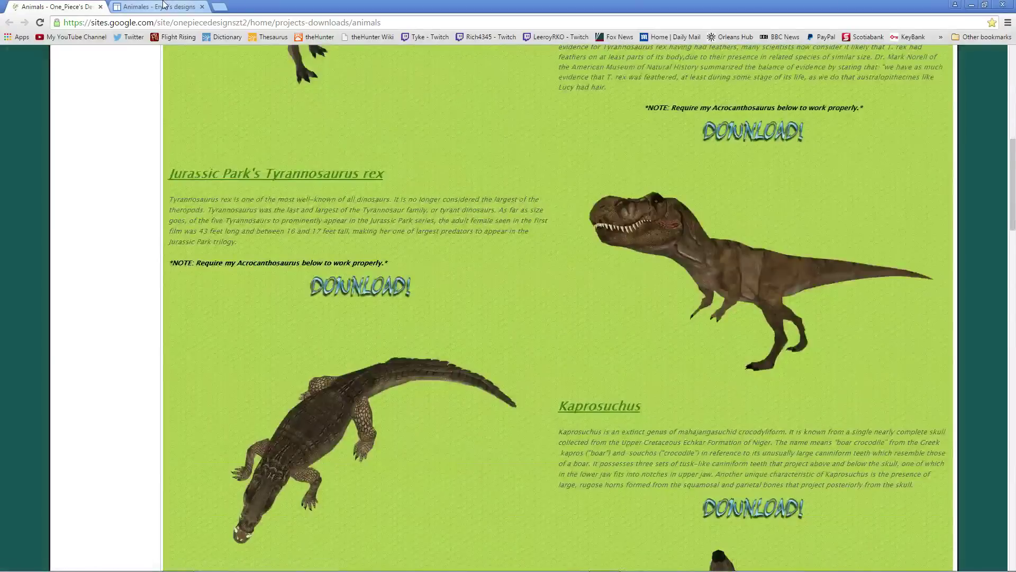
Glance at the Animales - Eryel's designs tab, then return to the Animals dinosaur mods page
left_click(159, 6)
left_click(63, 6)
scroll(379, 302, "up", 1)
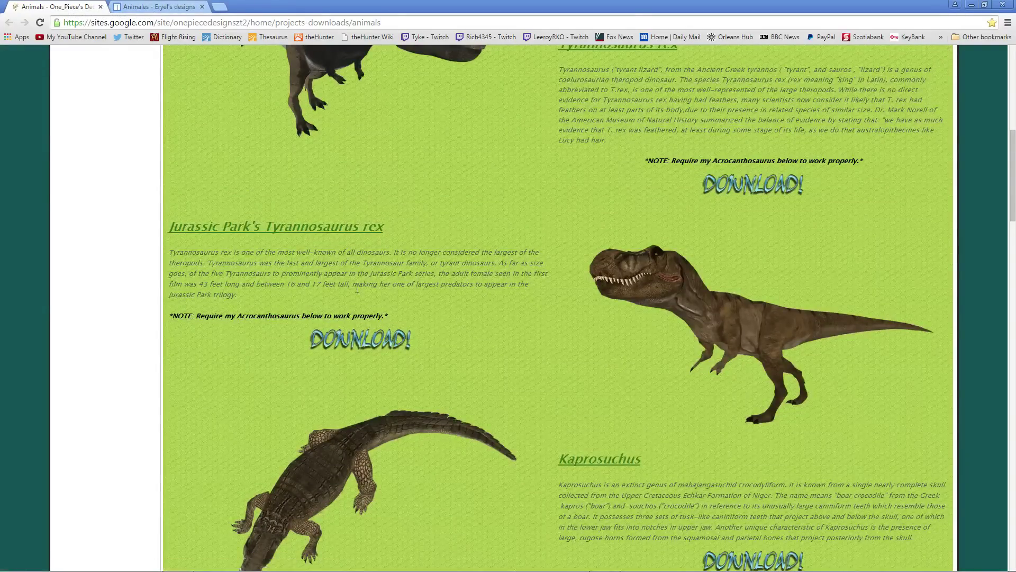
Download JPTyrannosaurusOP.z2f through the DOWNLOAD! link and Dropbox, then show it in Downloads
left_click(365, 341)
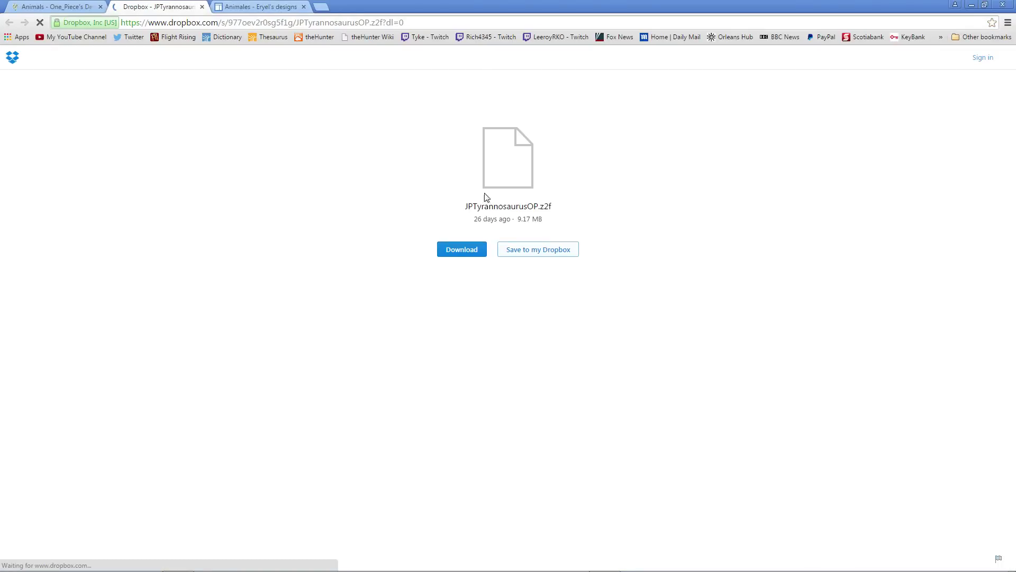
left_click(452, 252)
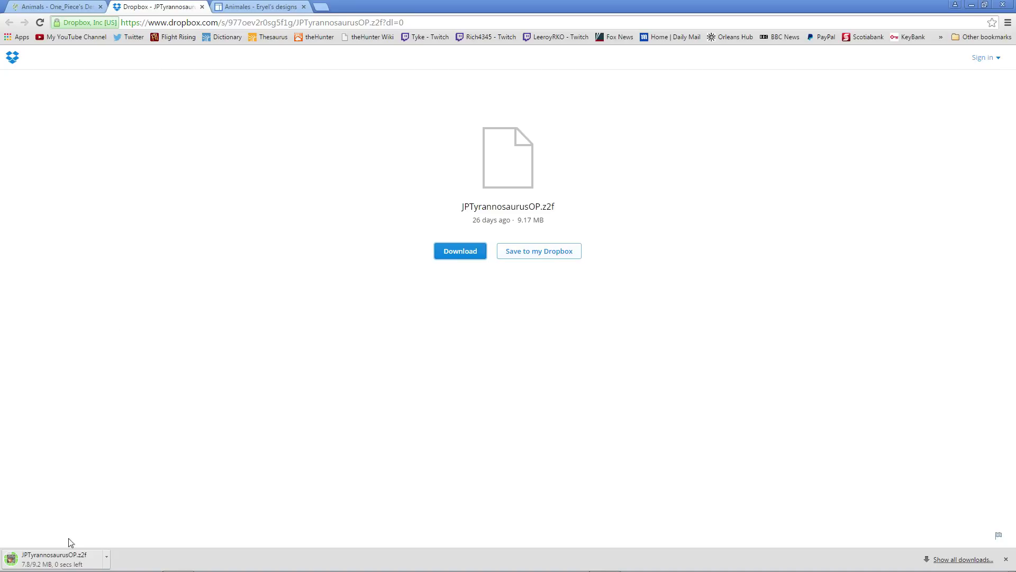
right_click(56, 559)
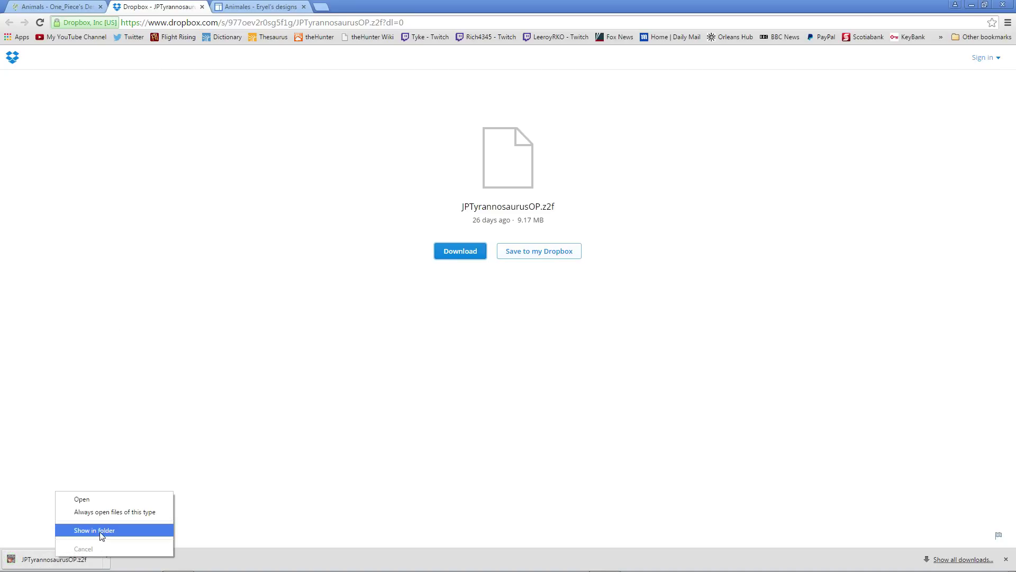
left_click(100, 531)
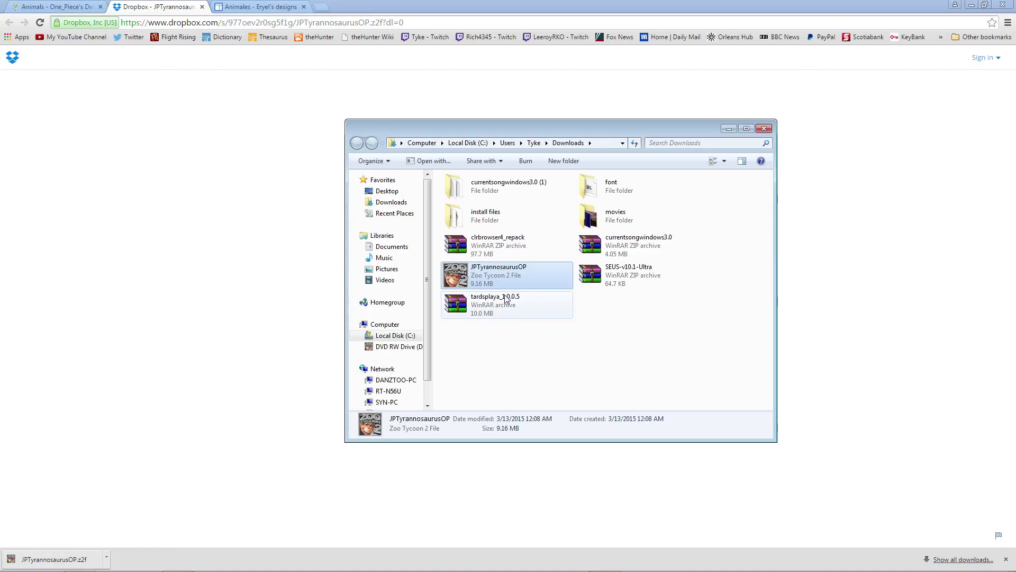
Minimize Chrome and drag JPTyrannosaurusOP from Downloads onto the desktop, leaving its context menu unused
left_click(971, 5)
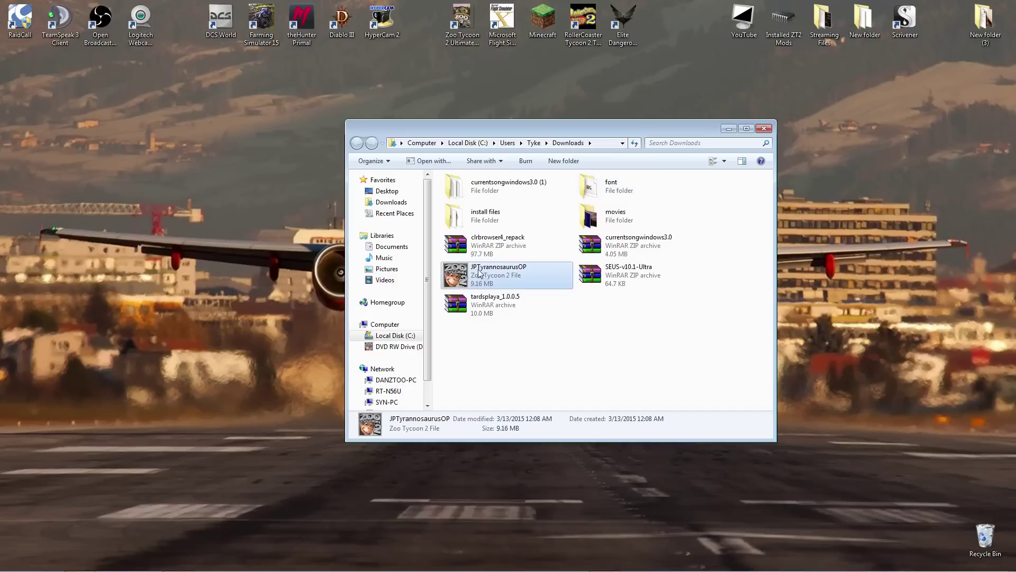
mouse_move(393, 203)
left_click_drag(462, 277, 143, 208)
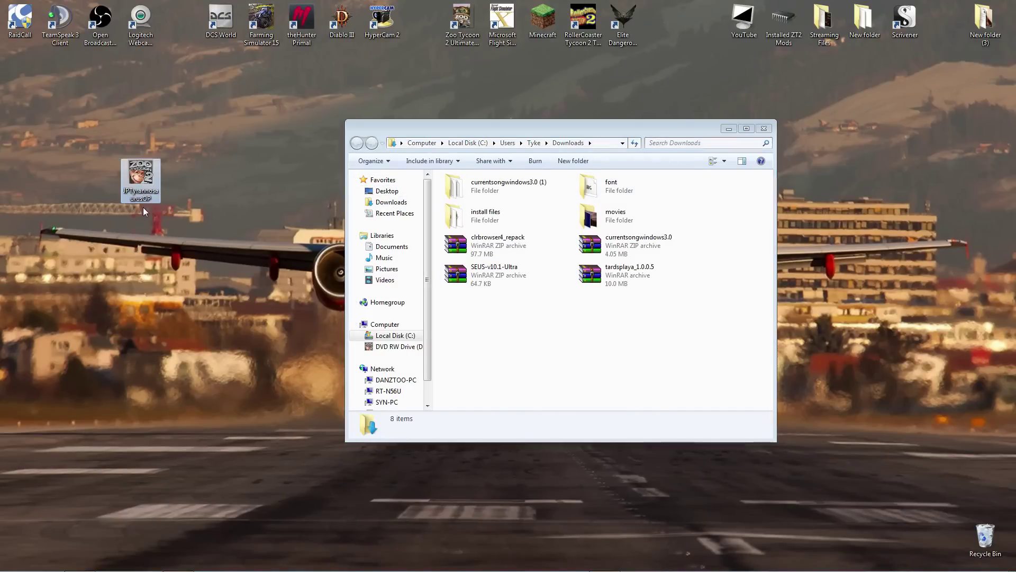
right_click(140, 181)
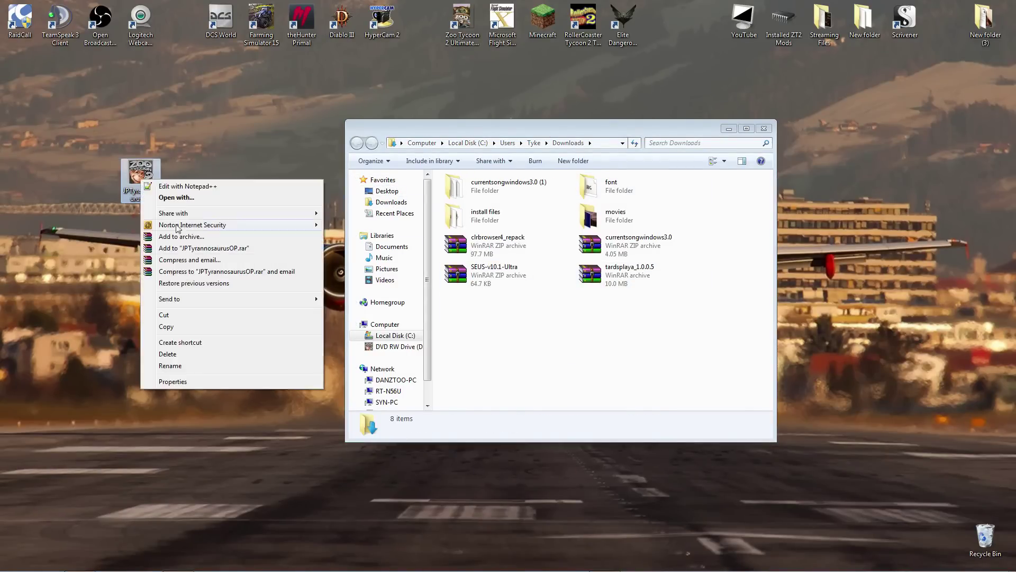
left_click(591, 342)
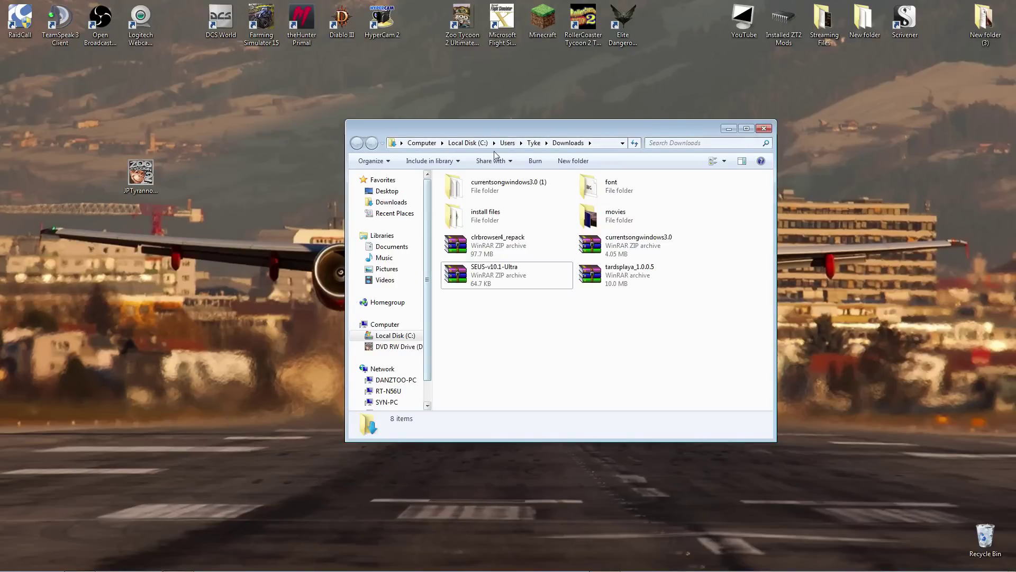
Browse from Computer through Local Disk (C:) and Program Files (x86) to Microsoft Games
left_click(401, 329)
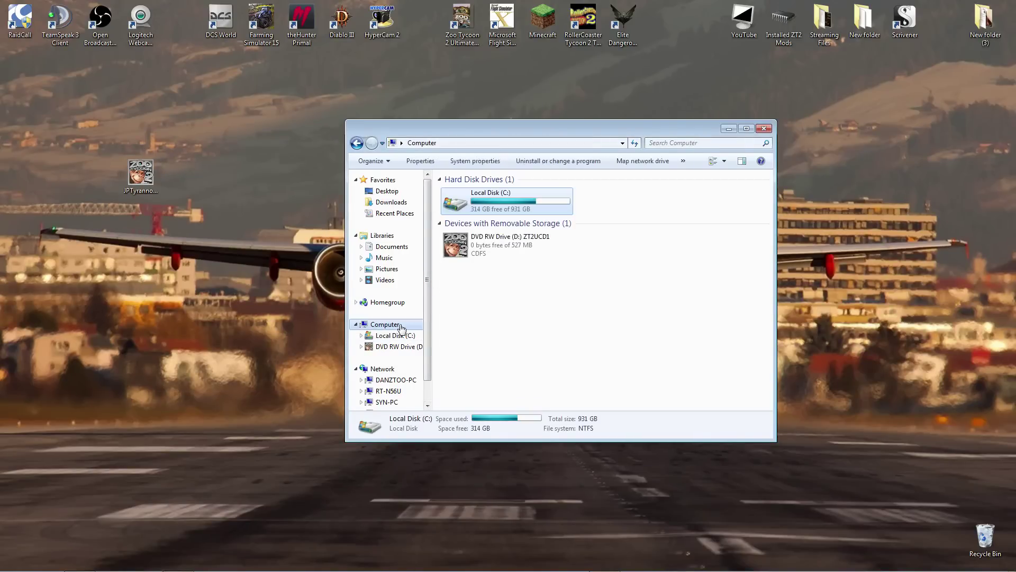
double_click(507, 194)
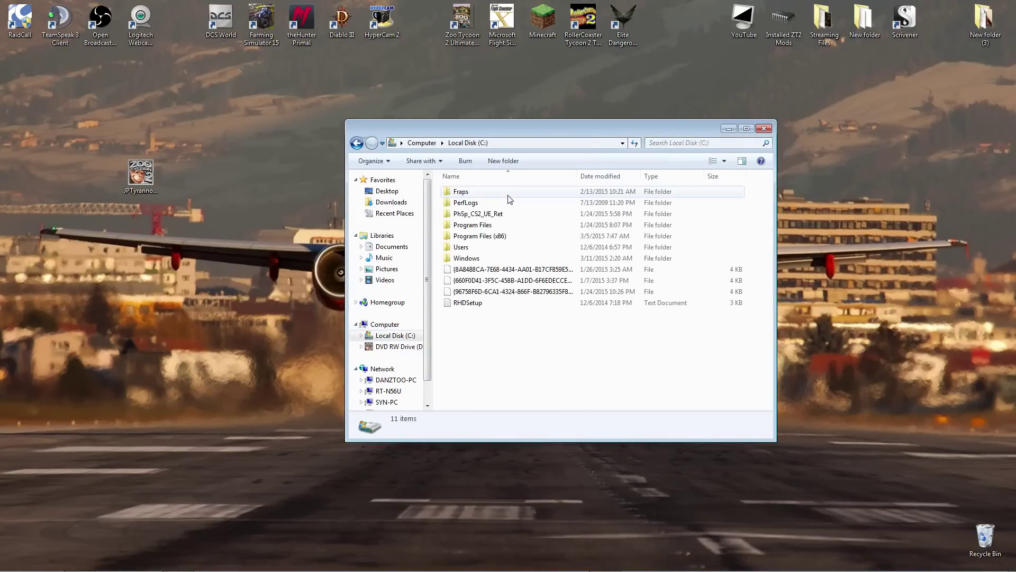
double_click(489, 238)
left_click(490, 325)
scroll(489, 325, "down", 2)
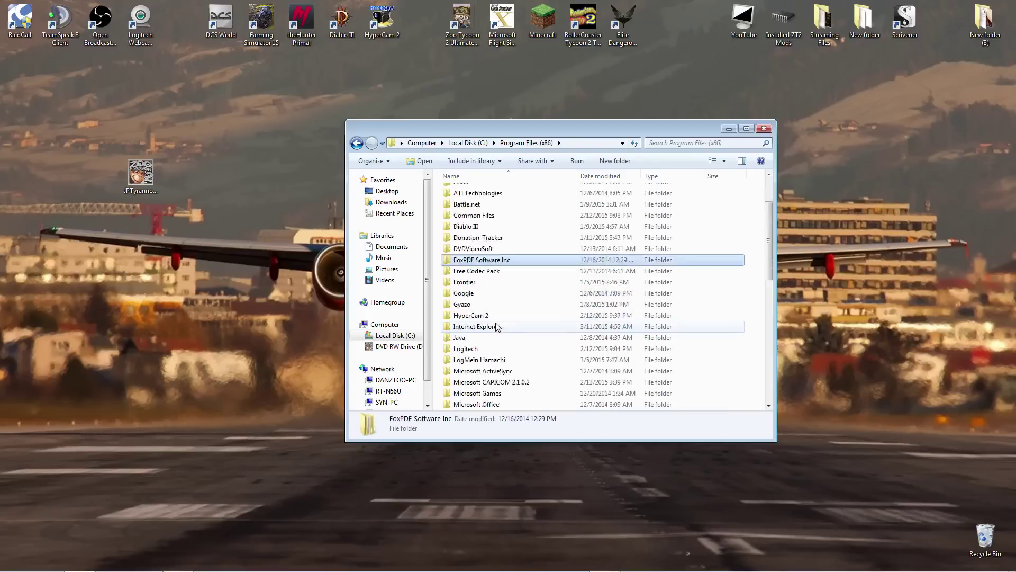
scroll(491, 326, "down", 3)
double_click(489, 294)
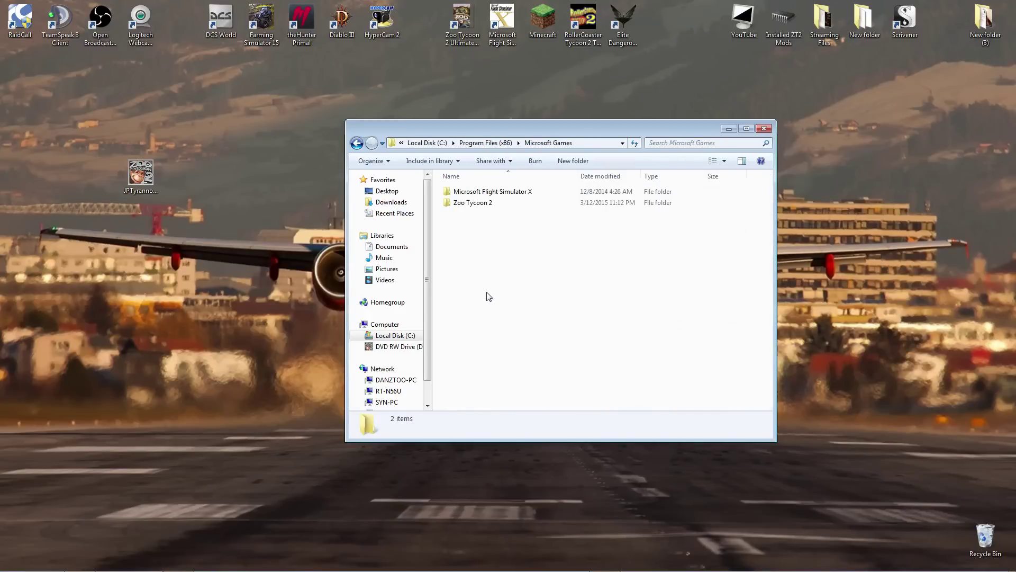
mouse_move(473, 203)
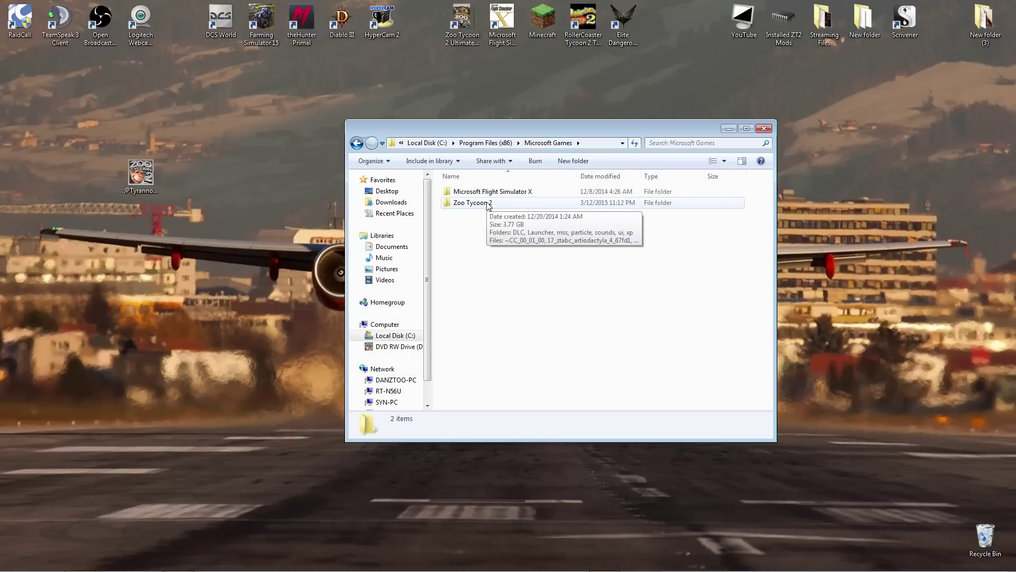
Try moving the desktop mod into the Zoo Tycoon 2 folder, then cancel the name conflict
double_click(489, 205)
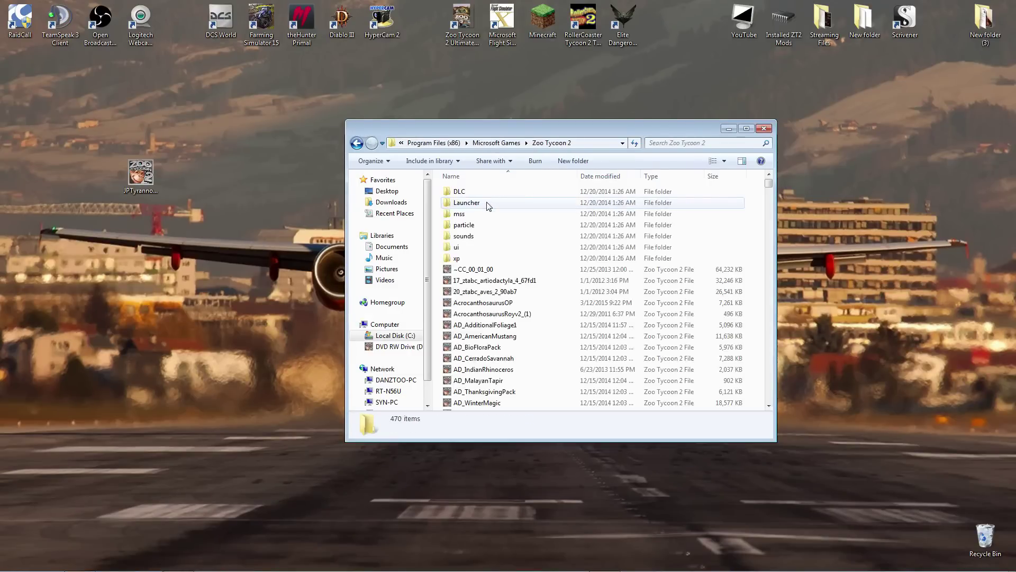
left_click_drag(769, 183, 769, 327)
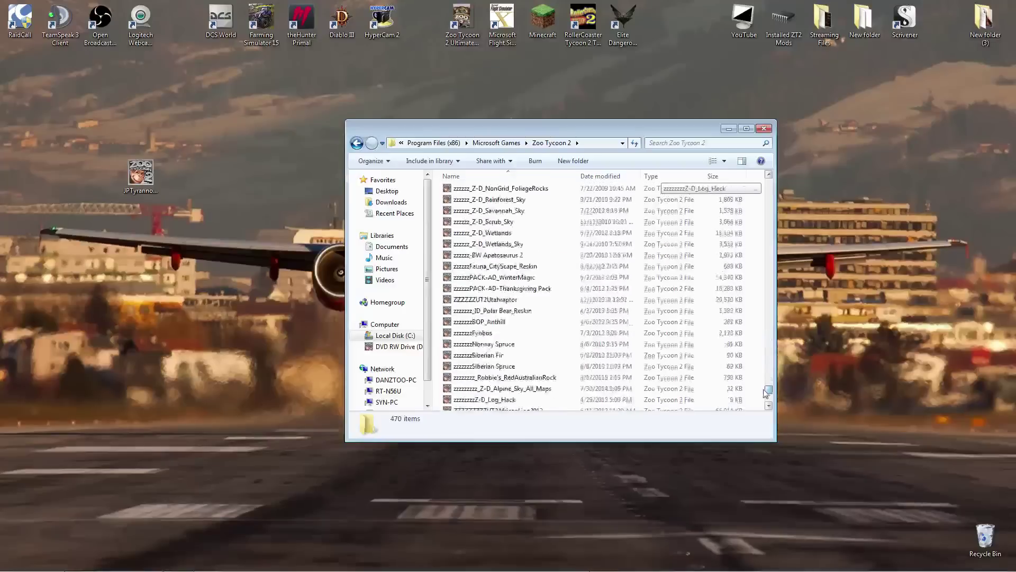
left_click_drag(769, 327, 785, 183)
key("alt+Left")
left_click_drag(141, 175, 476, 204)
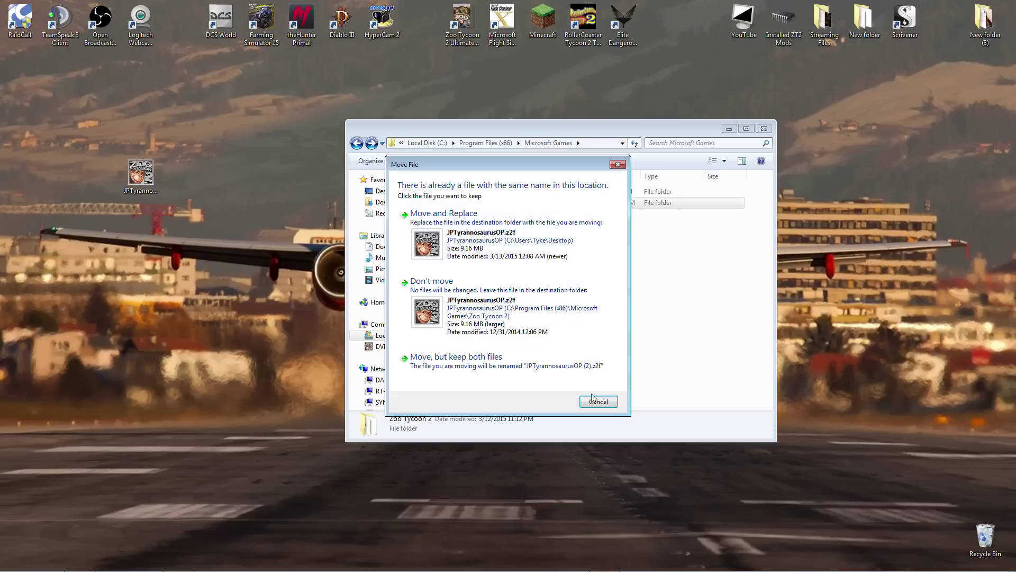
left_click(601, 401)
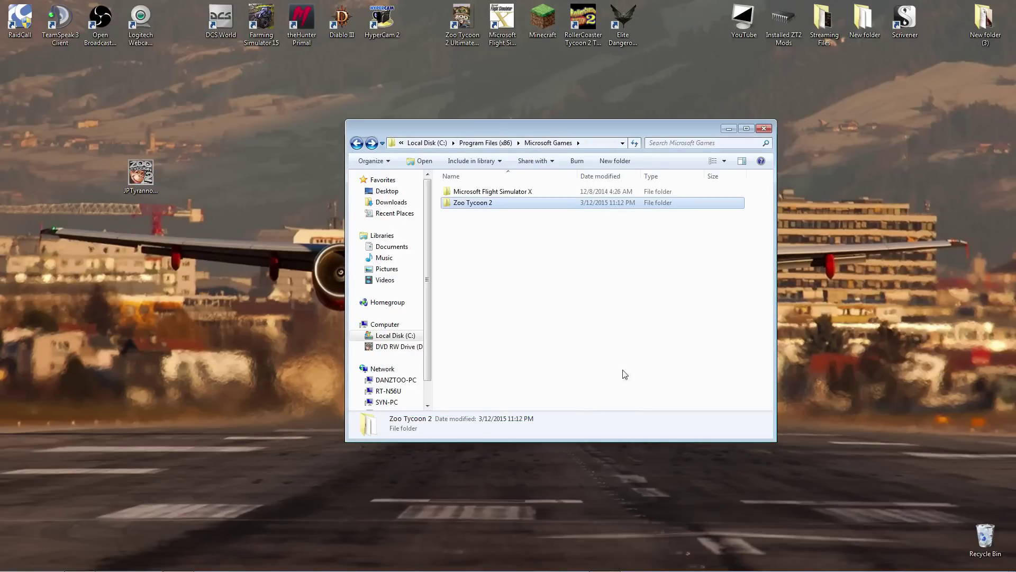
Reposition the folder window and select the JPTyrannosaurusOP file on the desktop
left_click_drag(504, 125, 442, 86)
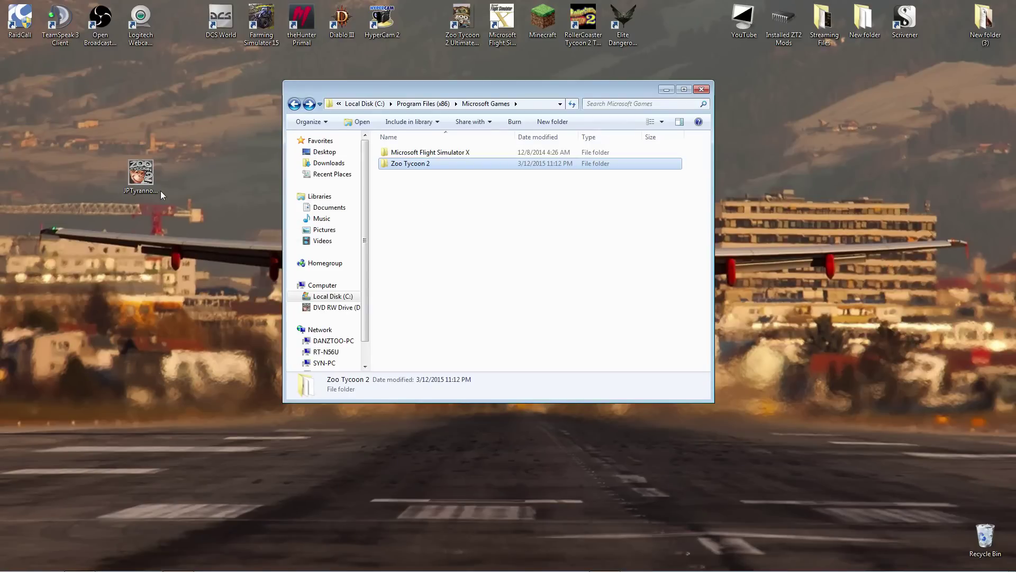
left_click(144, 178)
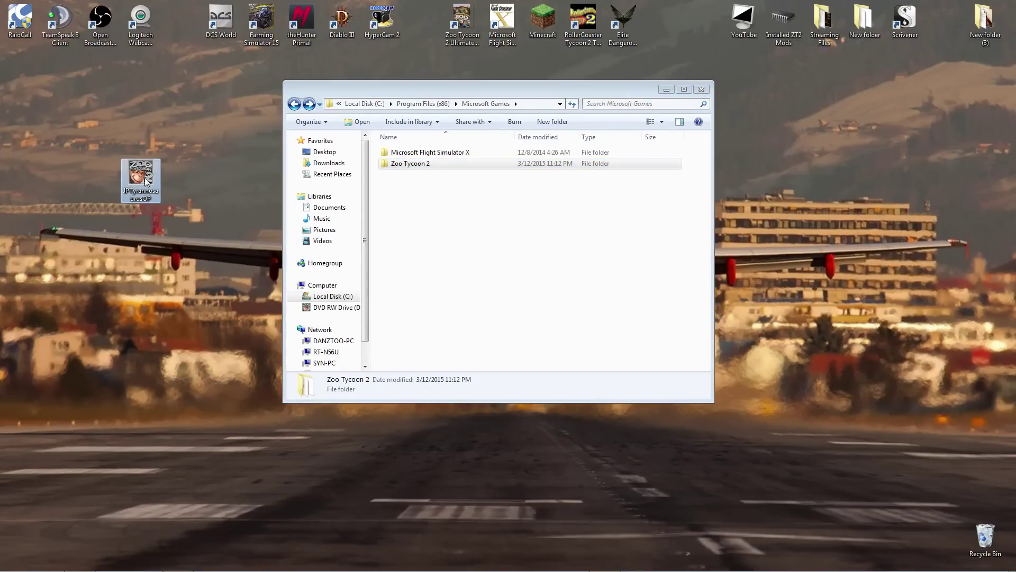
left_click(404, 171)
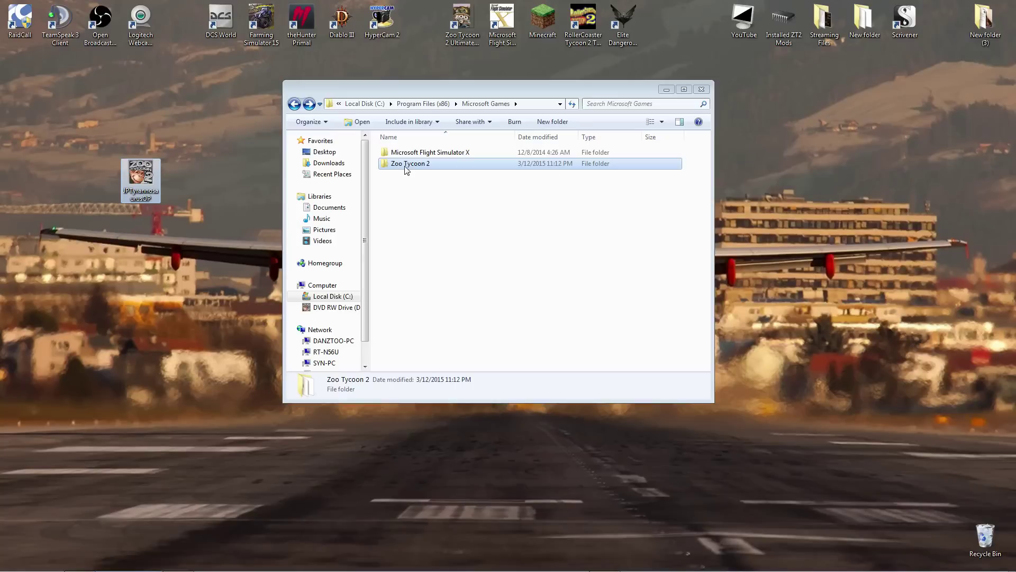
left_click(146, 181)
Send JPTyrannosaurusOP to the Recycle Bin and open the Downloads folder
right_click(141, 179)
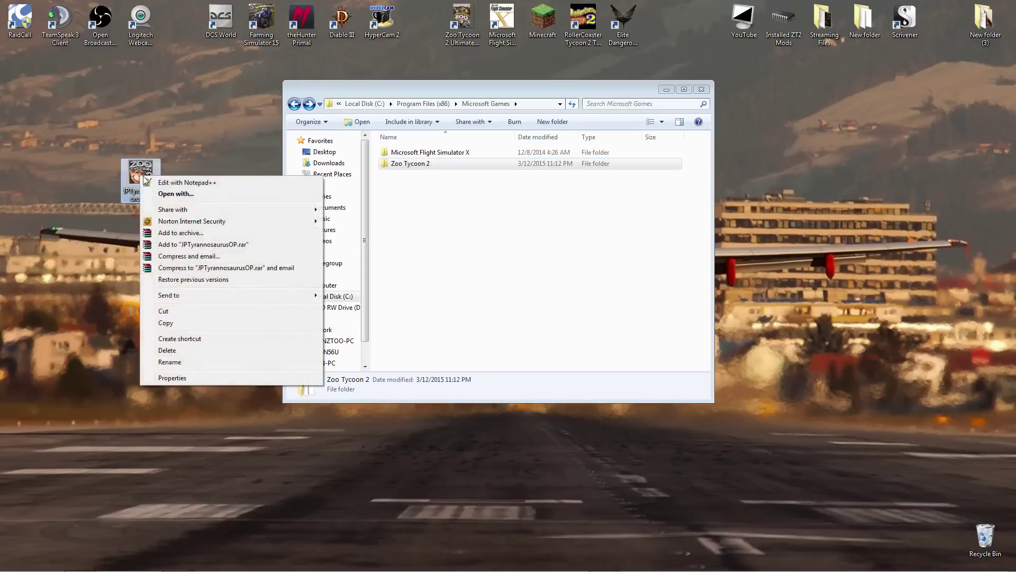
left_click(168, 350)
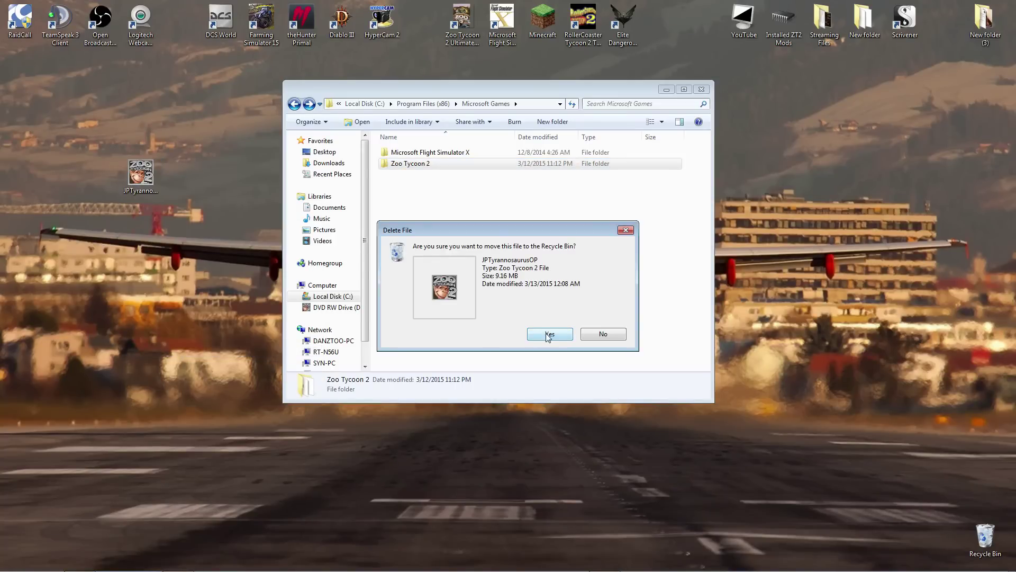
left_click(545, 334)
left_click_drag(452, 85, 468, 133)
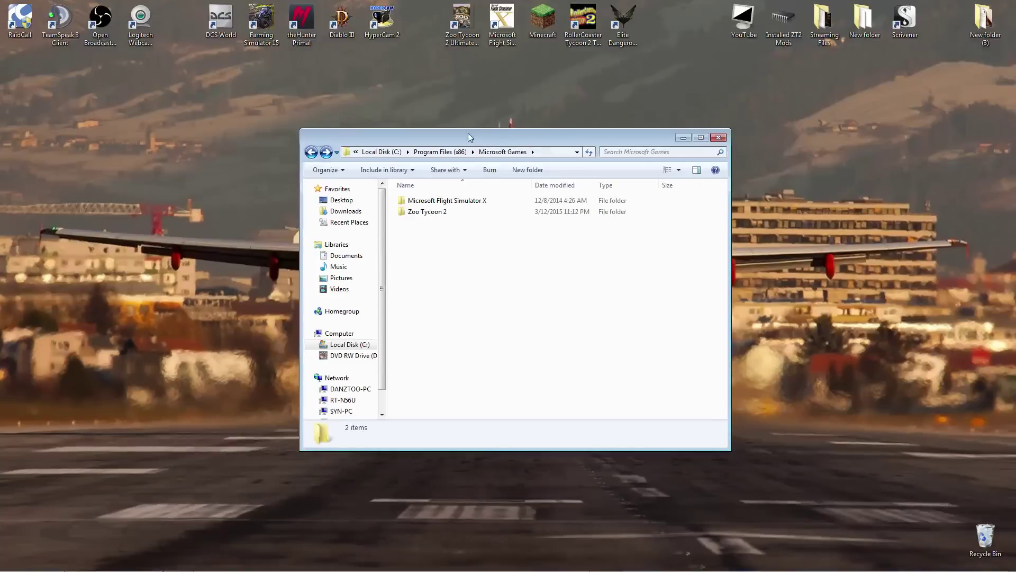
left_click(347, 210)
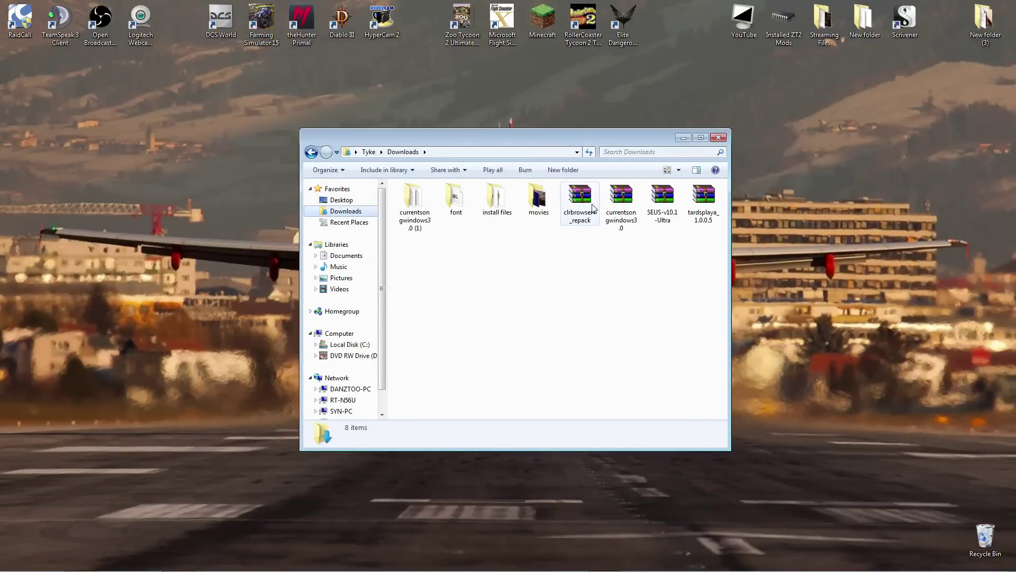
Open clrbrowser4_repack.zip in WinRAR, dismiss the trial notice, and place it beside Downloads
left_click(593, 209)
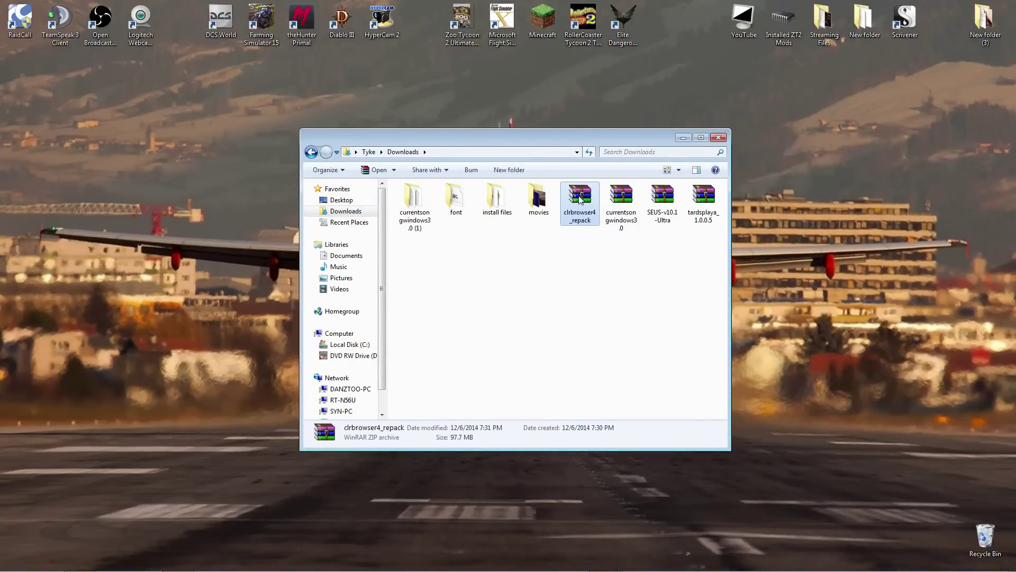
double_click(579, 198)
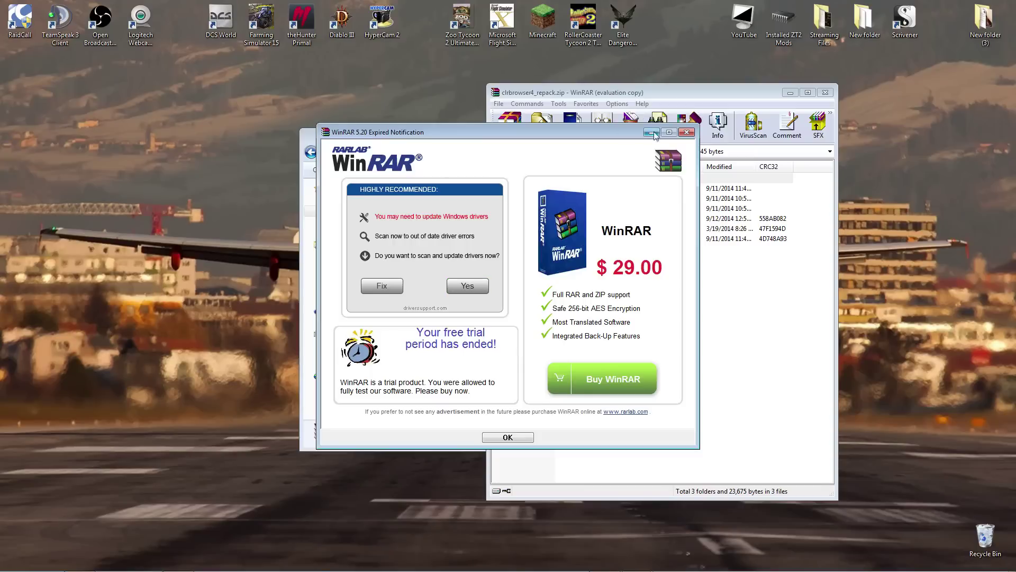
left_click(688, 132)
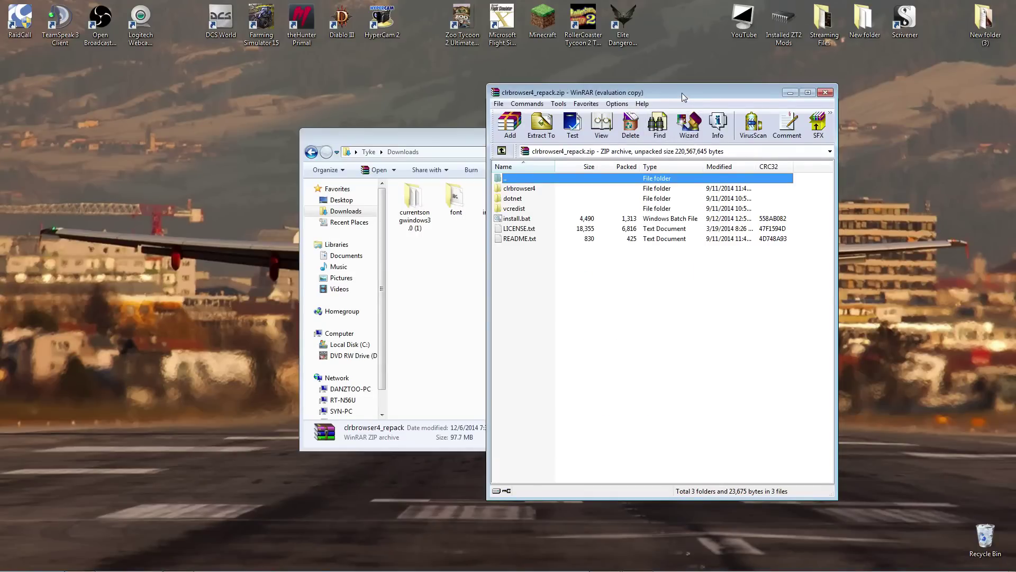
left_click_drag(682, 93, 292, 68)
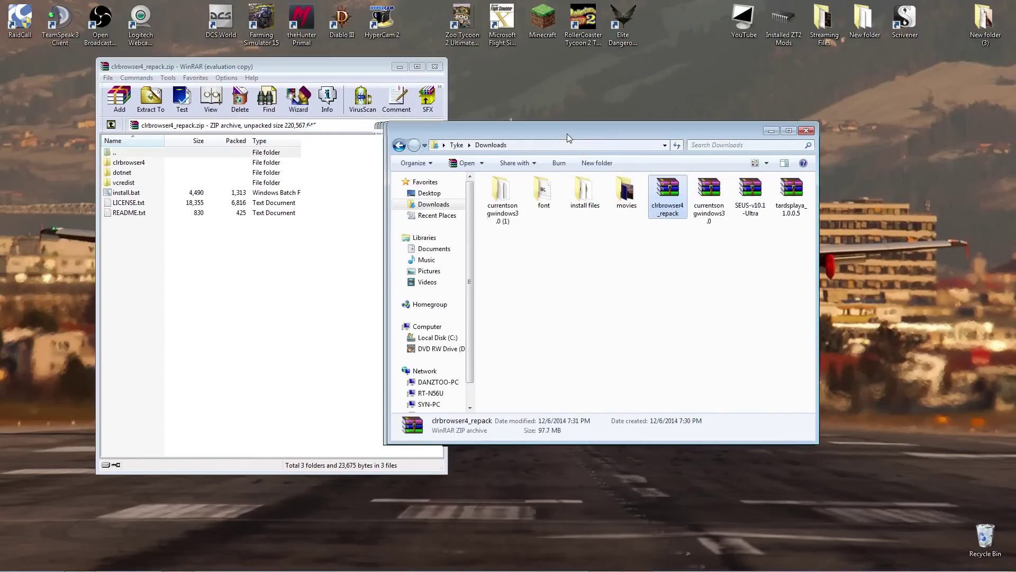
left_click_drag(478, 141, 643, 73)
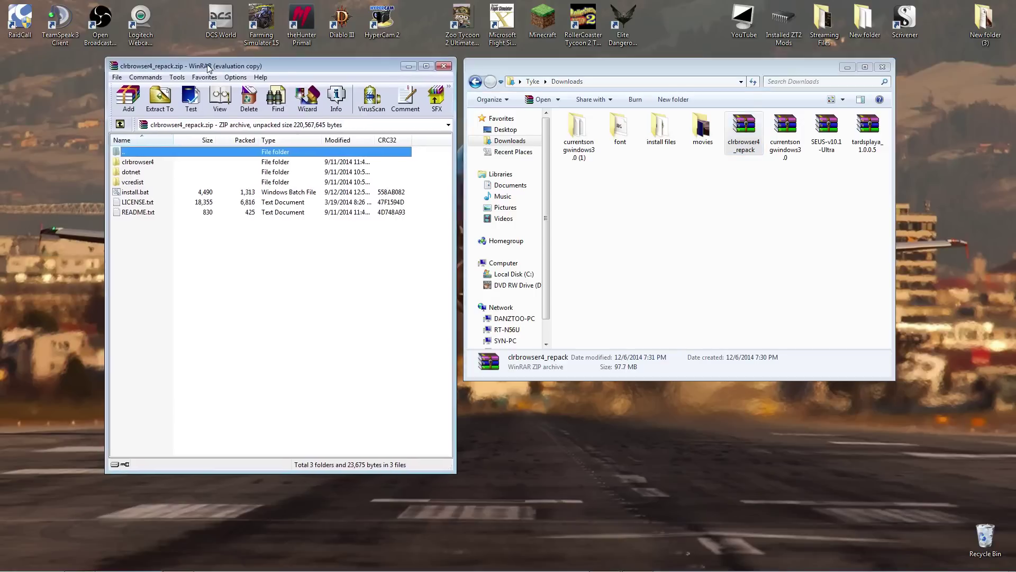
left_click_drag(225, 66, 244, 64)
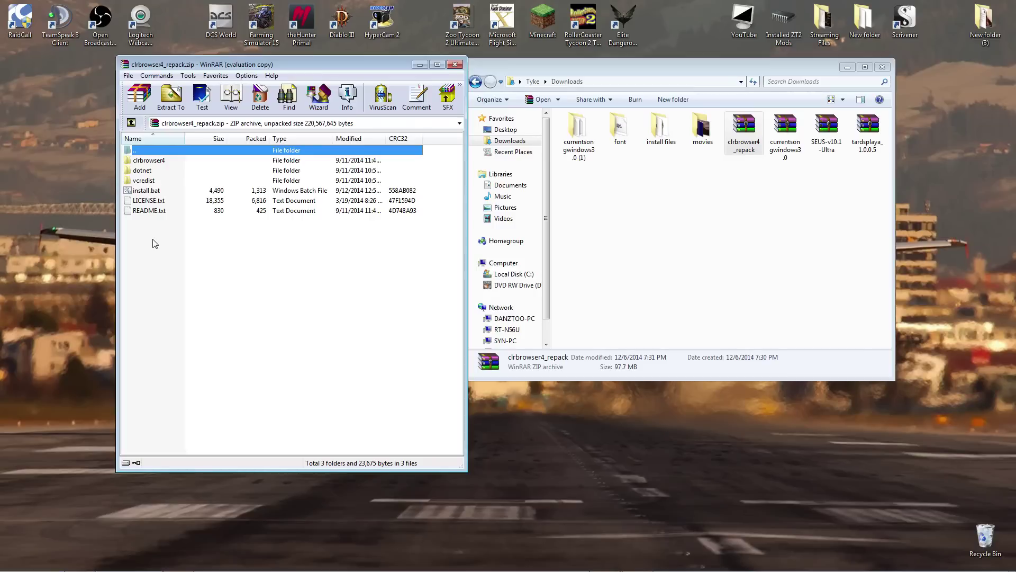
View JPTyrannosaurusOP's properties in the Recycle Bin, then close Properties and the Explorer window
left_click(585, 227)
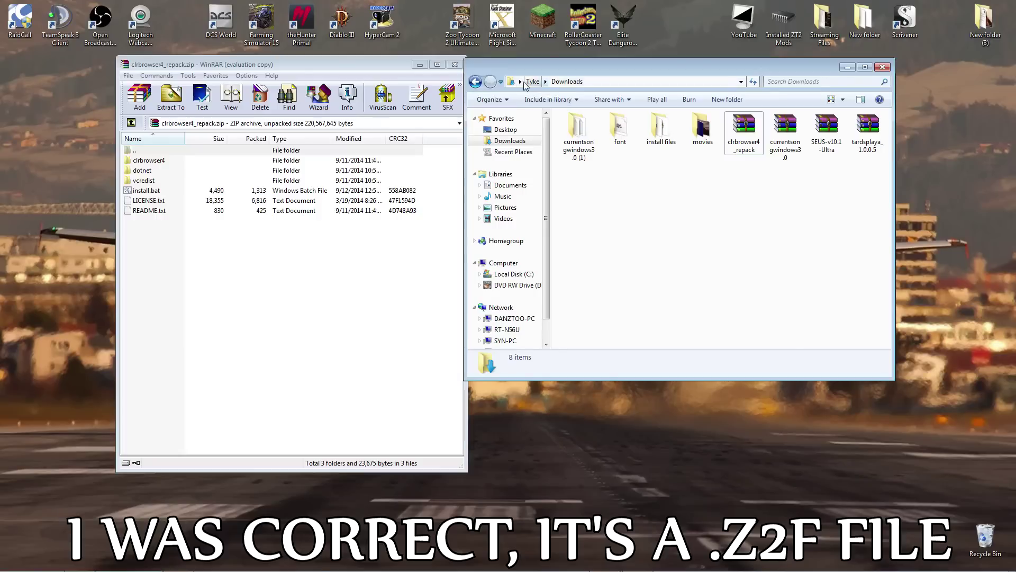
left_click(545, 81)
left_click(556, 175)
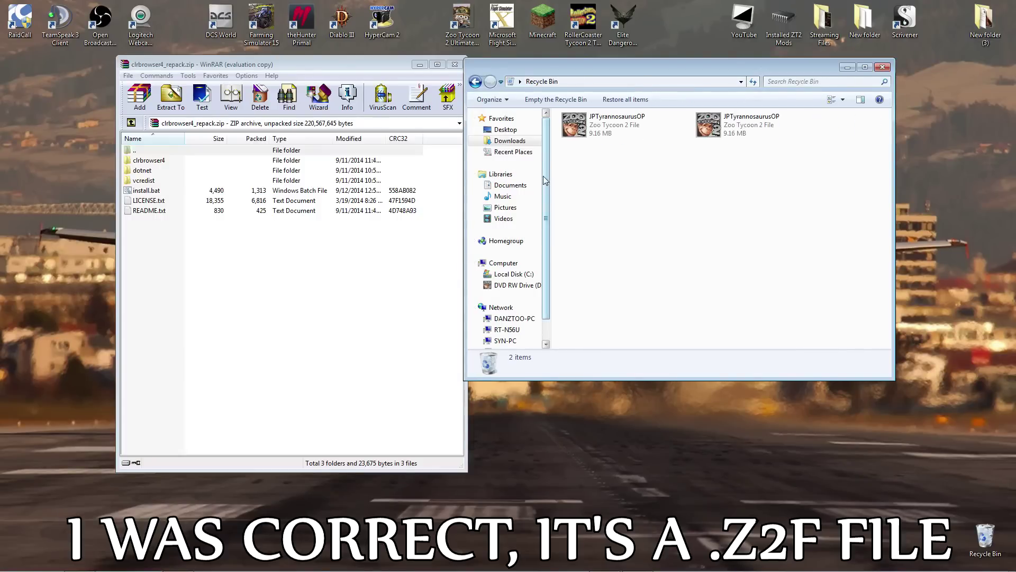
double_click(617, 125)
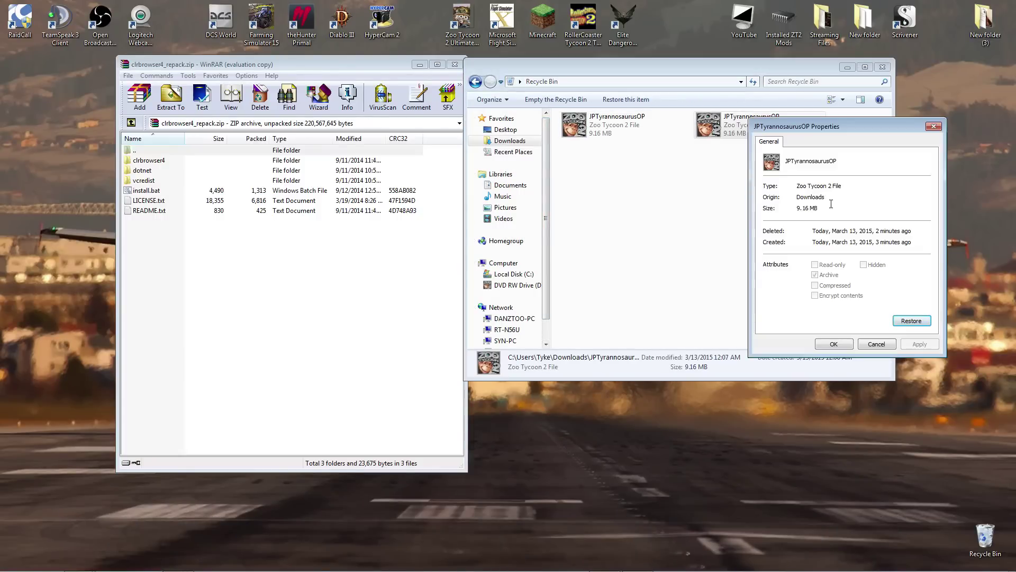
left_click(933, 127)
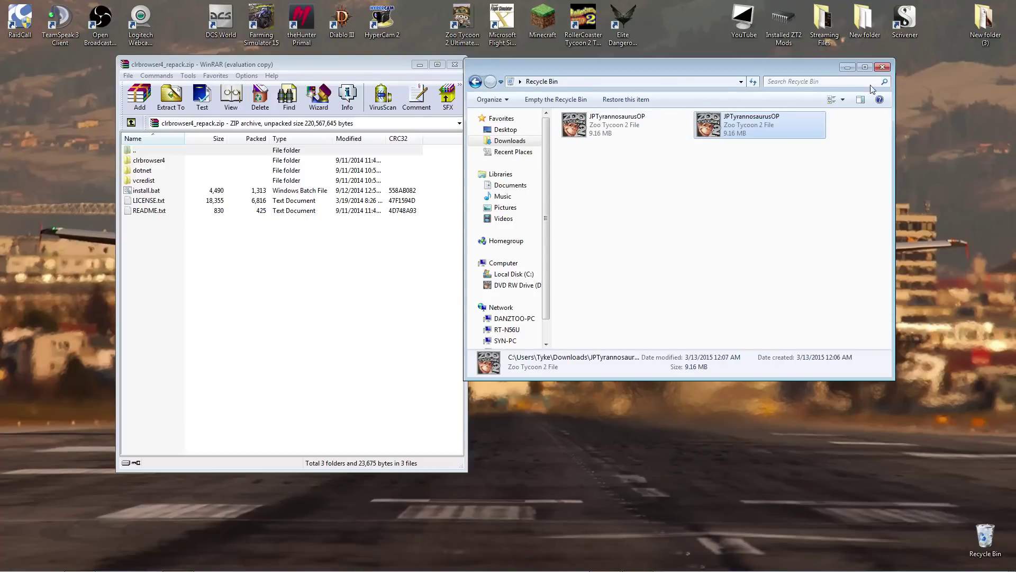
left_click(882, 66)
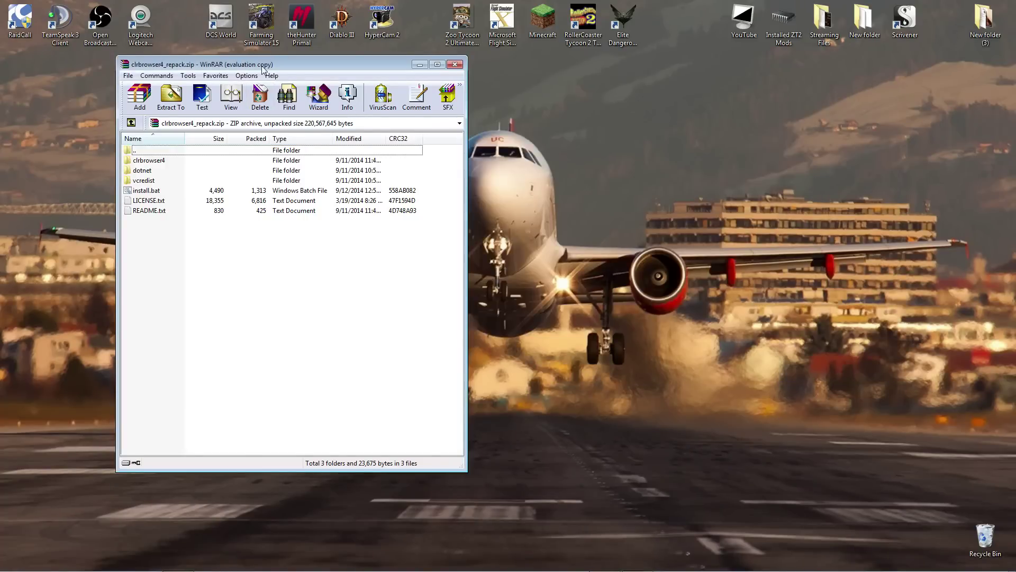
Nudge the WinRAR window right, then close the clrbrowser4_repack.zip archive
left_click_drag(262, 66, 296, 64)
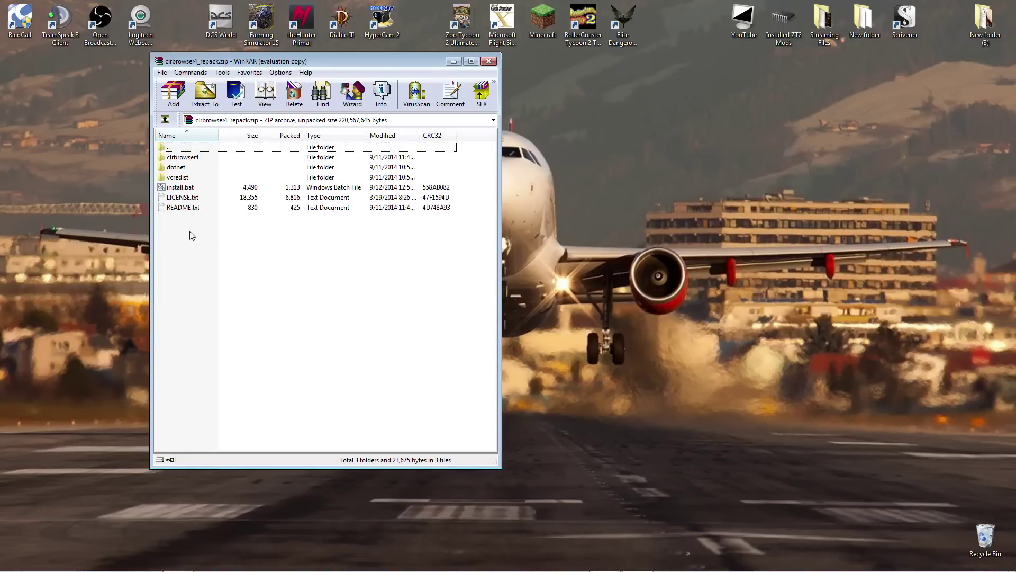
left_click(488, 62)
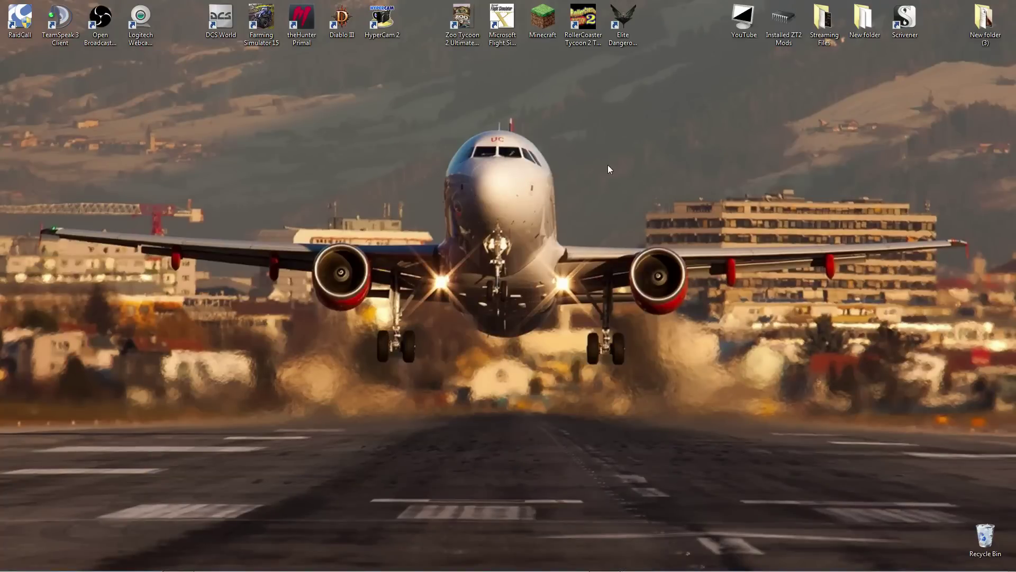